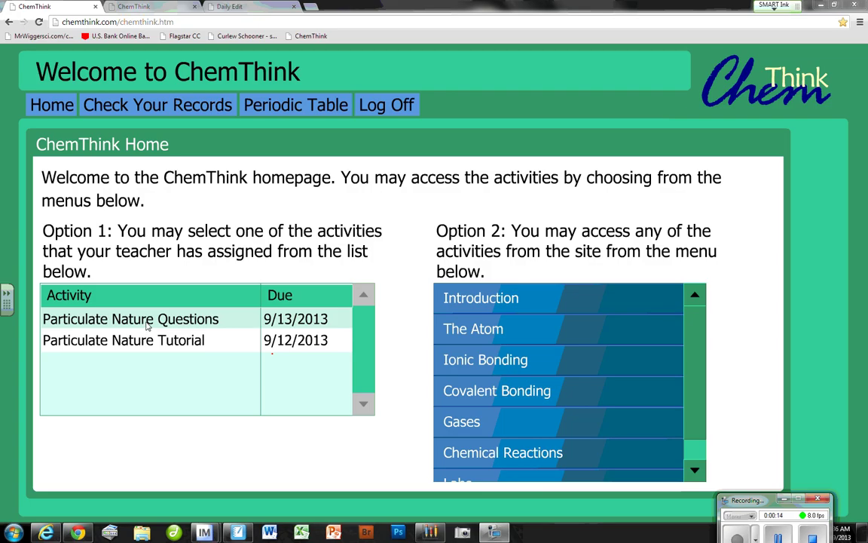
- Open the assigned Particulate Nature Questions activity and continue past the instructions to the first question
left_click(148, 322)
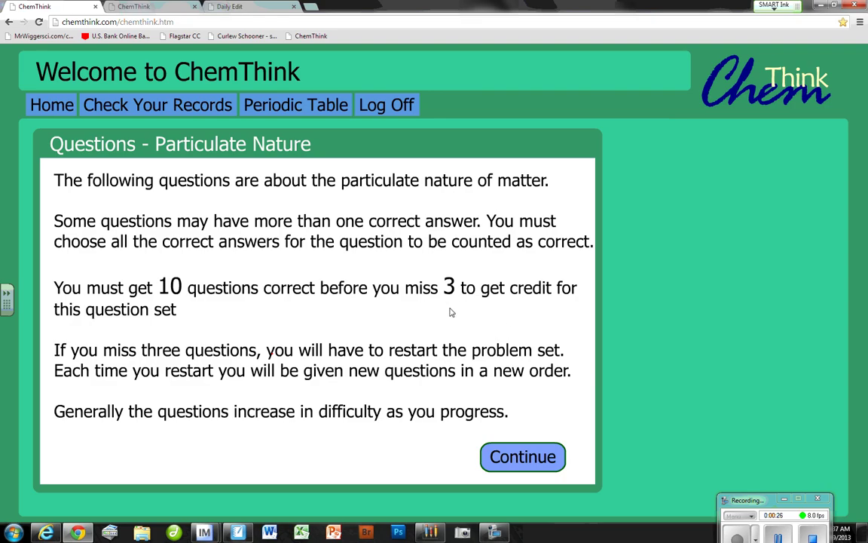
left_click(526, 466)
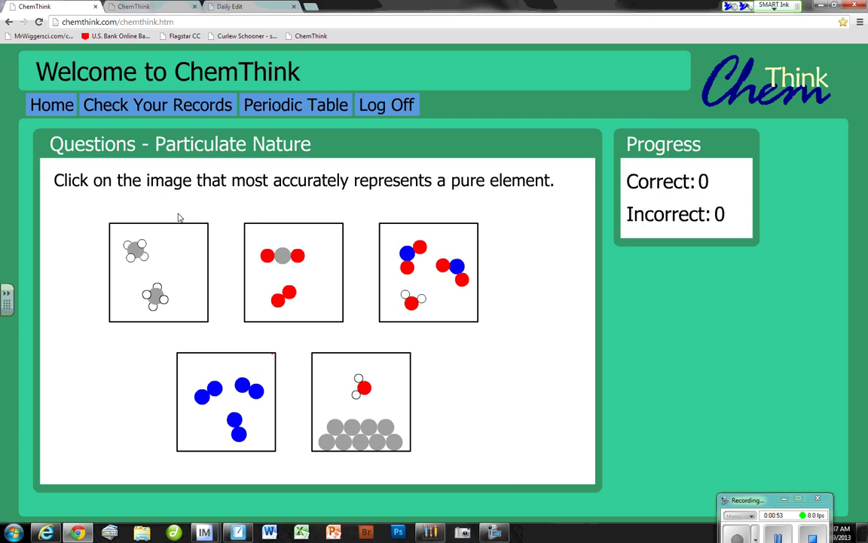
- Draw an ink box around "most" and choose the image of three blue two-atom molecules as the pure element
left_click_drag(230, 193, 266, 192)
mouse_move(227, 172)
left_mouse_down()
mouse_move(227, 191)
mouse_move(270, 167)
mouse_move(270, 190)
left_mouse_up()
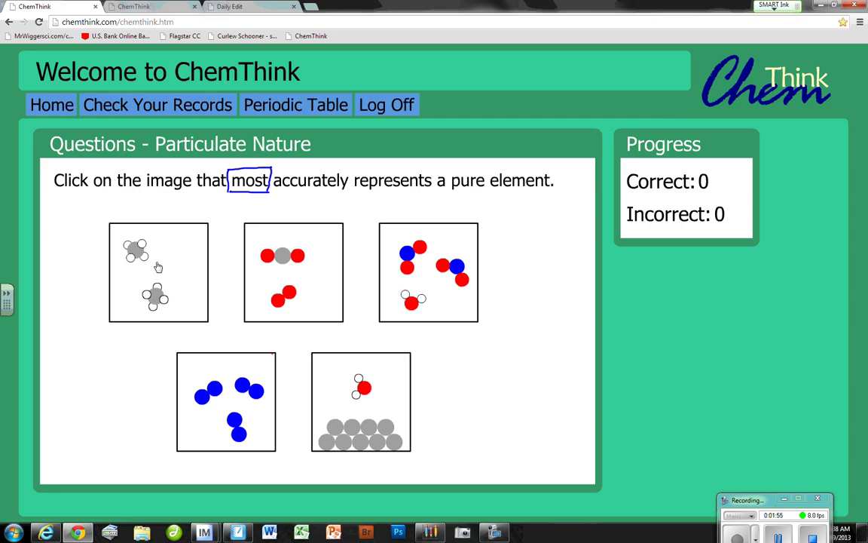
left_click(308, 271)
left_click(226, 388)
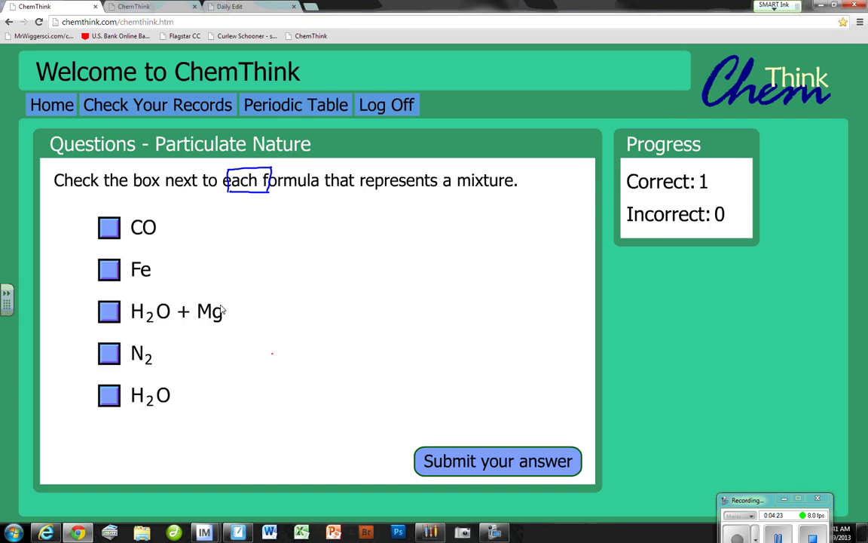
- Reposition the ink box so that it frames the word "each" in the mixture formula question
mouse_move(269, 194)
left_mouse_down()
mouse_move(262, 198)
mouse_move(272, 195)
left_mouse_up()
left_click(261, 195)
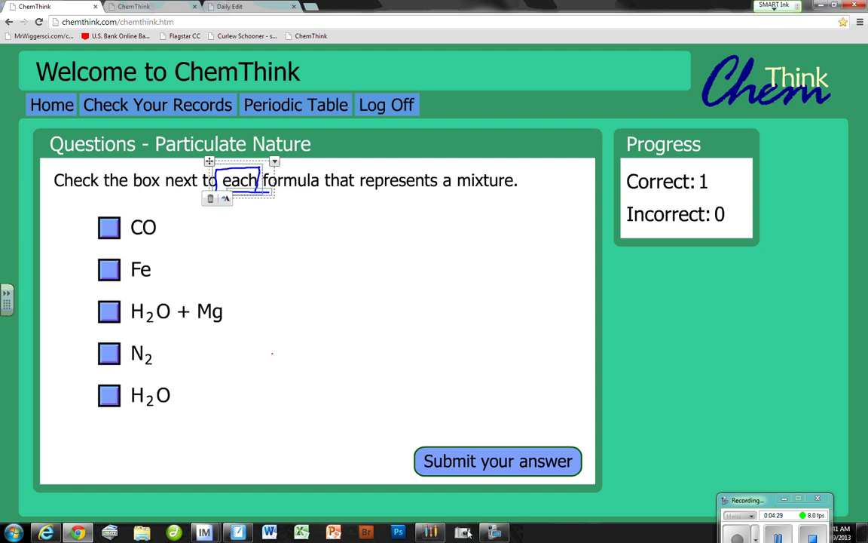
left_click(705, 485)
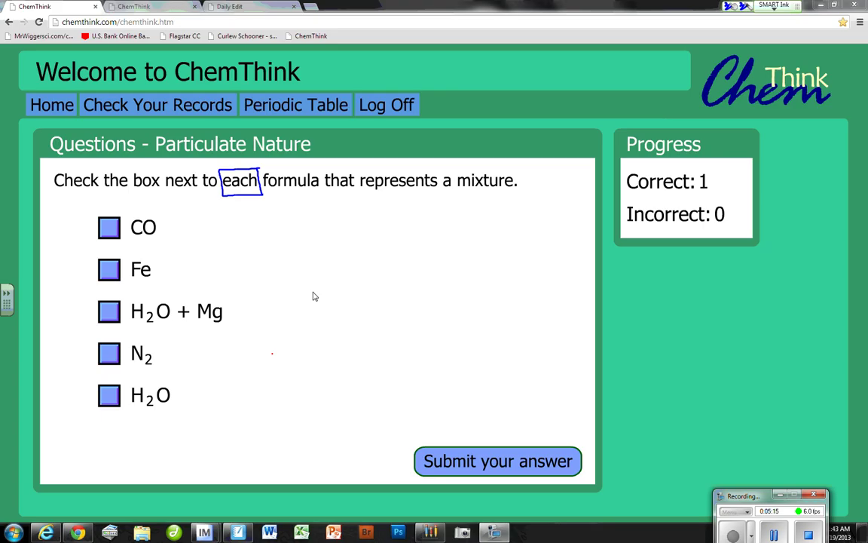
- Handwrite an F beside the Fe option, and submit H2O + Mg as the only formula representing a mixture
left_click_drag(239, 264, 240, 280)
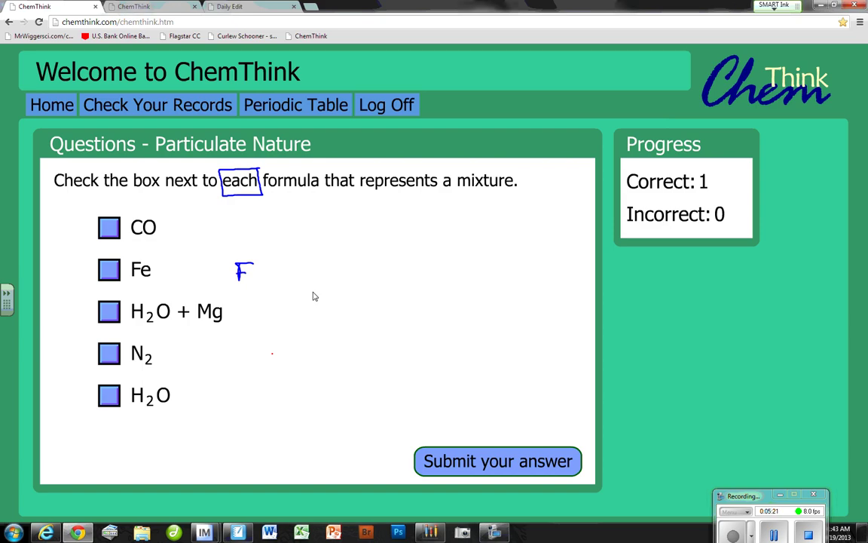
left_click_drag(256, 261, 240, 274)
left_click(105, 312)
left_click(539, 465)
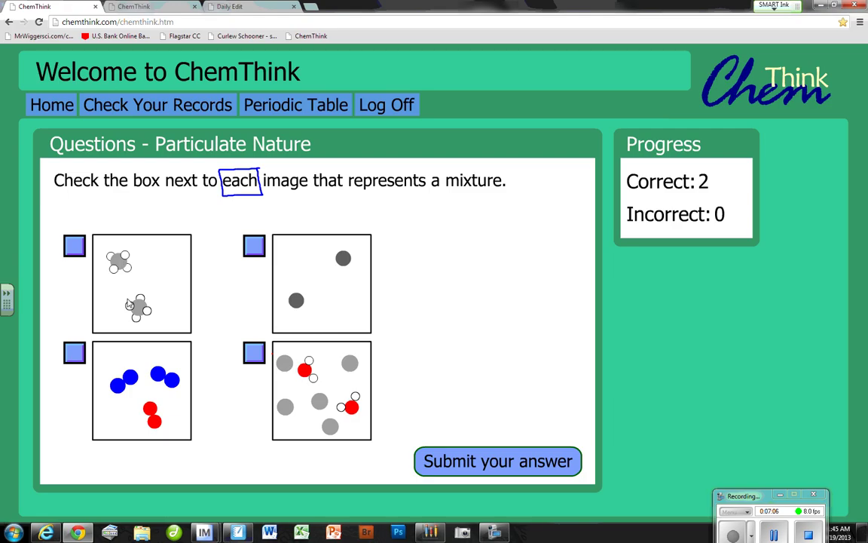
- Submit the image of blue and red two-atom molecules and the image of water molecules with grey atoms as mixtures
left_click(137, 251)
left_click(325, 278)
left_click(74, 356)
left_click(255, 352)
left_click(507, 476)
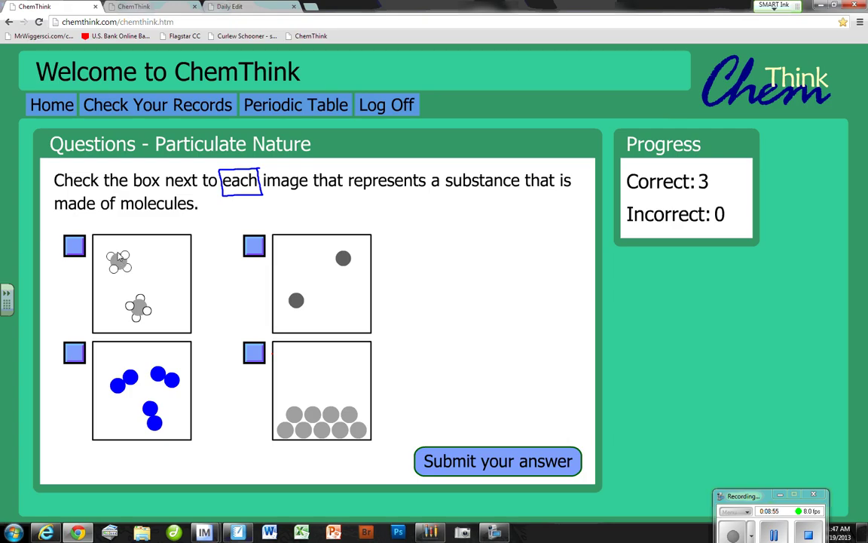
- Submit the grey-and-white molecules and the blue two-atom molecules as the substances made of molecules
left_click(75, 245)
left_click(77, 353)
left_click(525, 463)
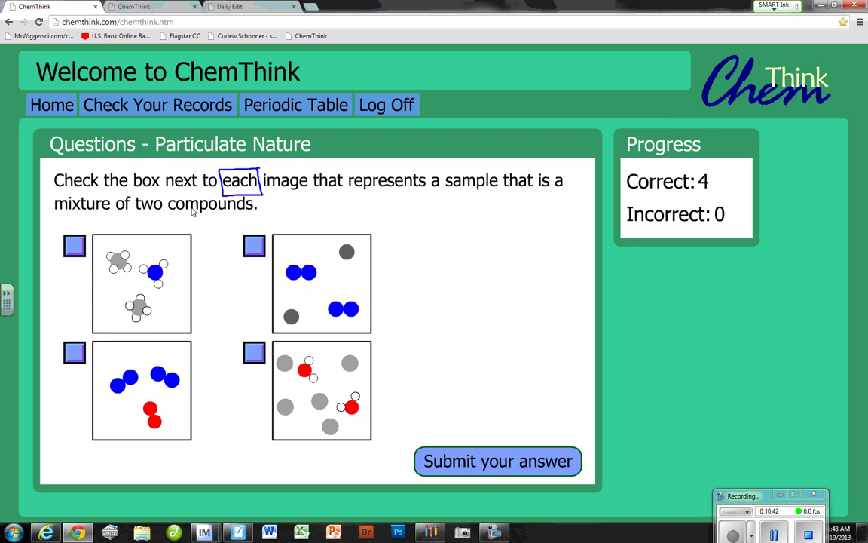
- Submit only the image combining grey-centred and blue-centred molecules with white atoms as the mixture of two compounds
left_click(75, 248)
left_click(170, 392)
left_click(169, 392)
left_click(73, 352)
left_click(73, 352)
left_click(328, 290)
left_click(350, 366)
left_click(350, 365)
left_click(483, 461)
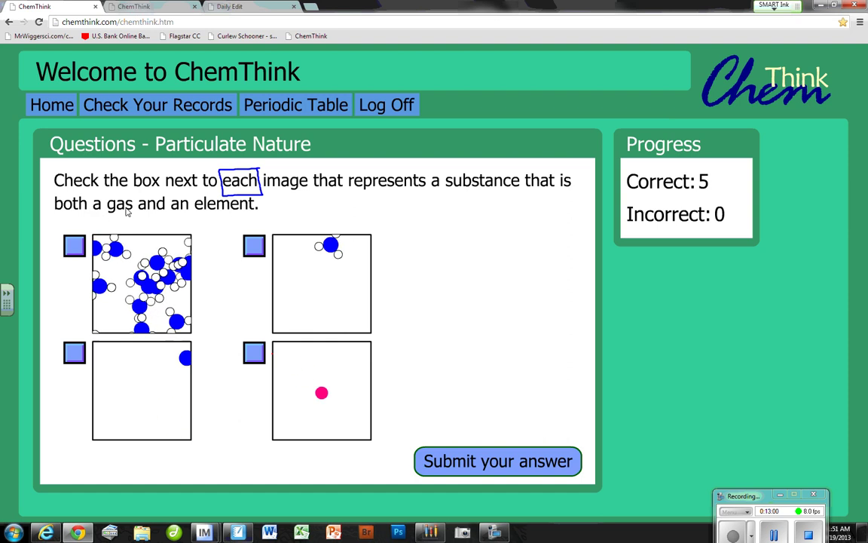
- Submit the moving blue two-atom molecules and the single pink atom as the substances that are both gas and element
left_click(76, 353)
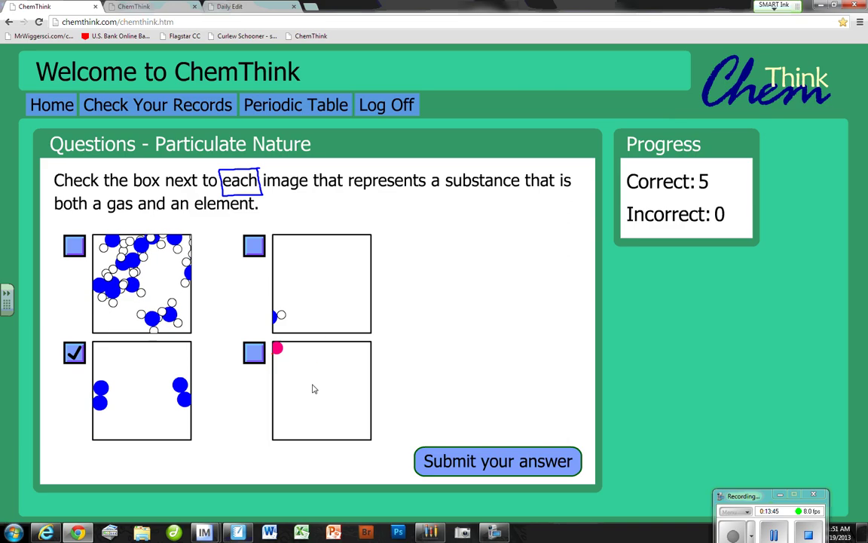
left_click(257, 354)
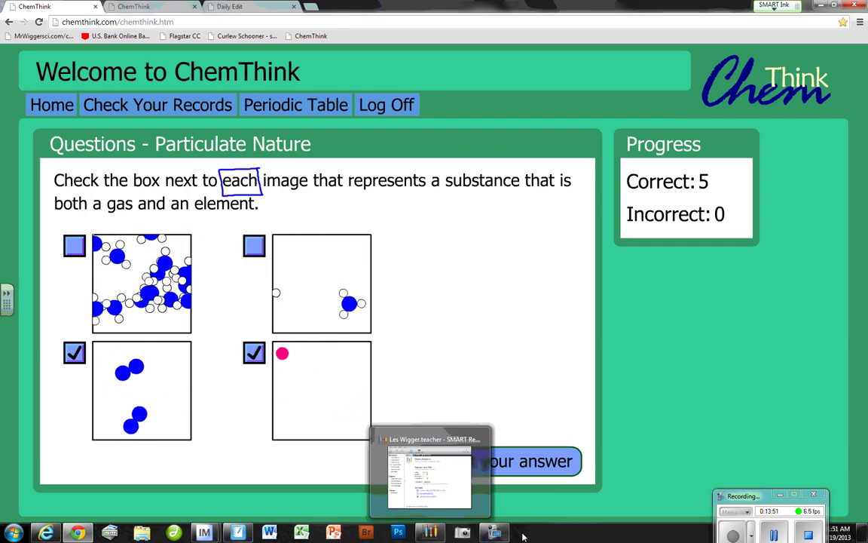
left_click(549, 466)
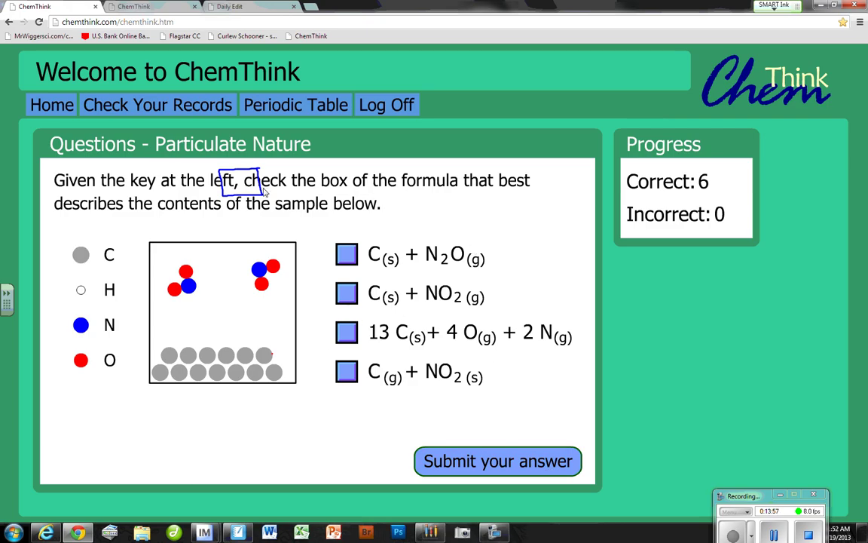
- Move the ink box so that it frames the word "best" in the sample formula question
mouse_move(260, 198)
left_mouse_down()
mouse_move(239, 197)
mouse_move(323, 194)
left_mouse_up()
left_click_drag(306, 195, 517, 194)
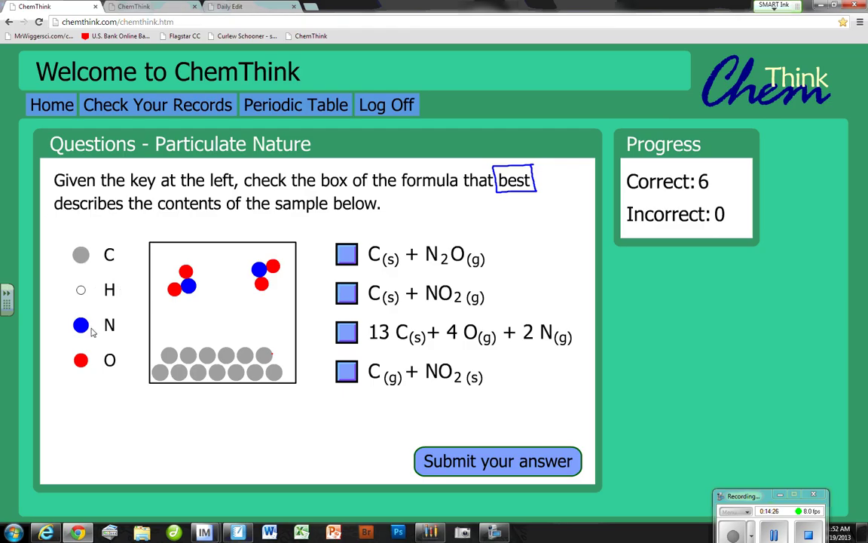
left_click(84, 357)
left_click(94, 252)
left_click(381, 235)
left_click(380, 235)
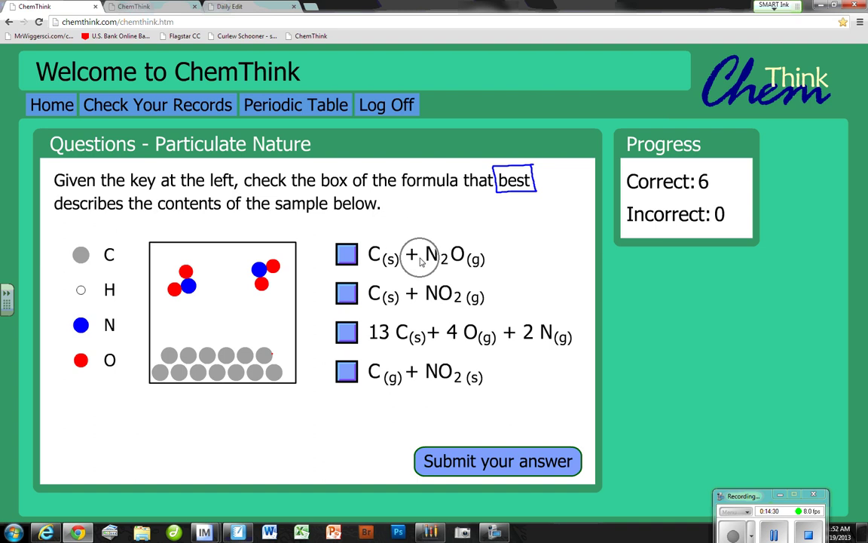